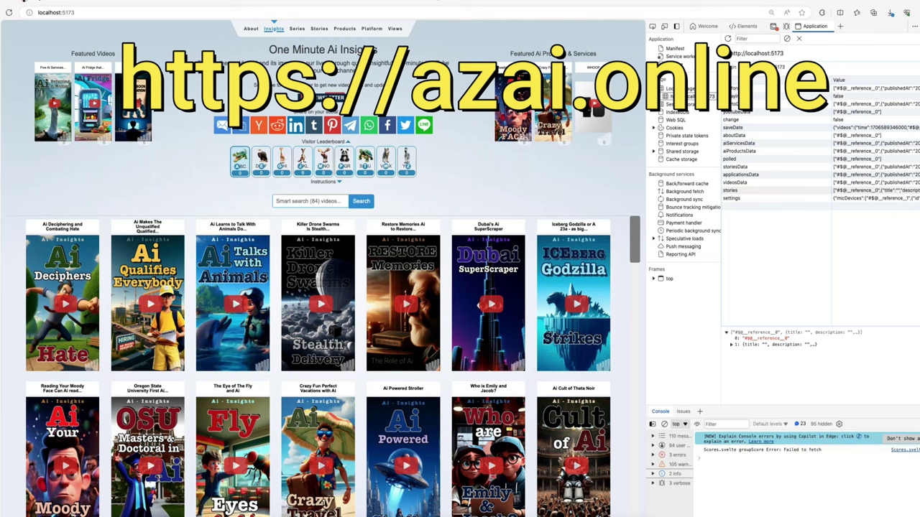
- Browse the Insights video grid, then switch to the Series page of Aiyana The Navajo Flower episodes
scroll(334, 366, "down", 1)
scroll(333, 366, "down", 2)
scroll(333, 367, "down", 3)
scroll(333, 366, "down", 2)
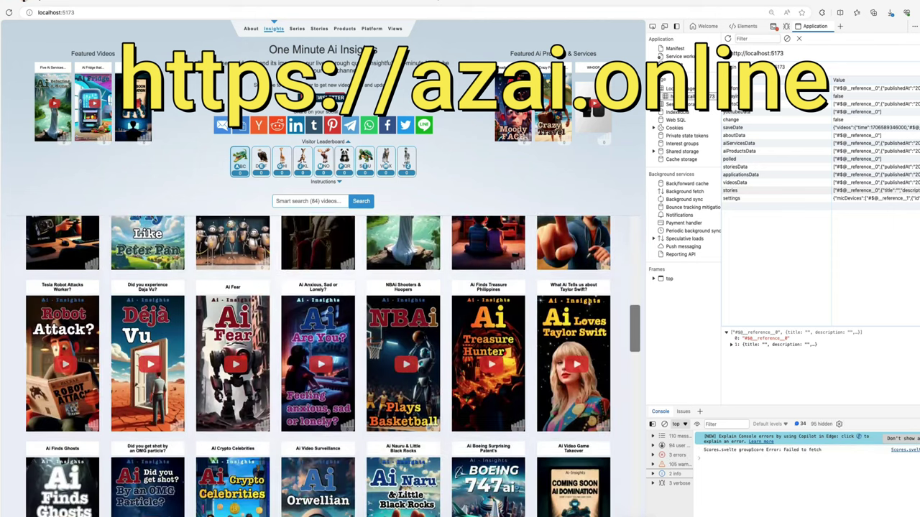
scroll(334, 366, "down", 1)
scroll(334, 366, "up", 3)
scroll(333, 366, "up", 3)
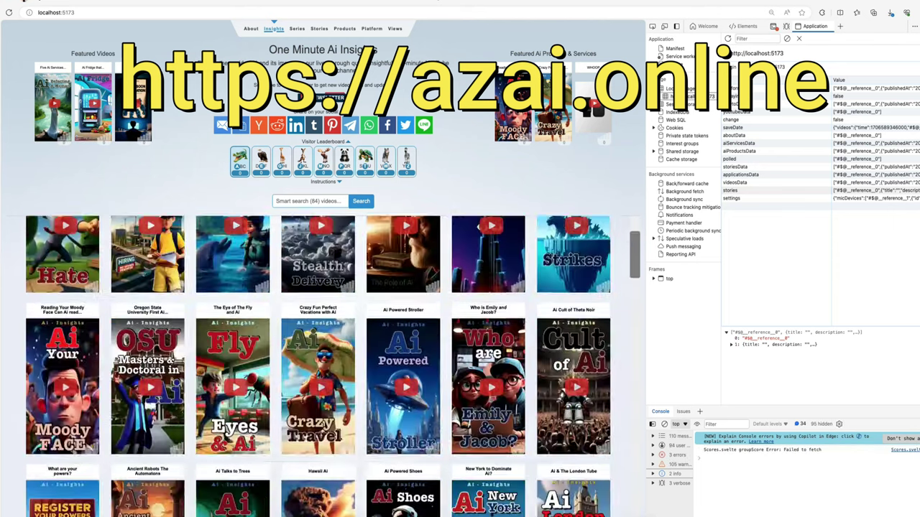
scroll(318, 367, "up", 1)
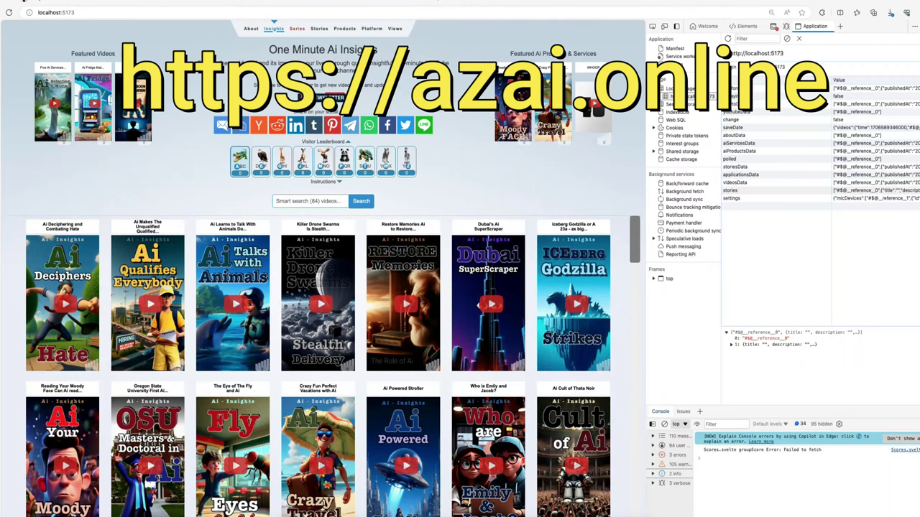
left_click(297, 28)
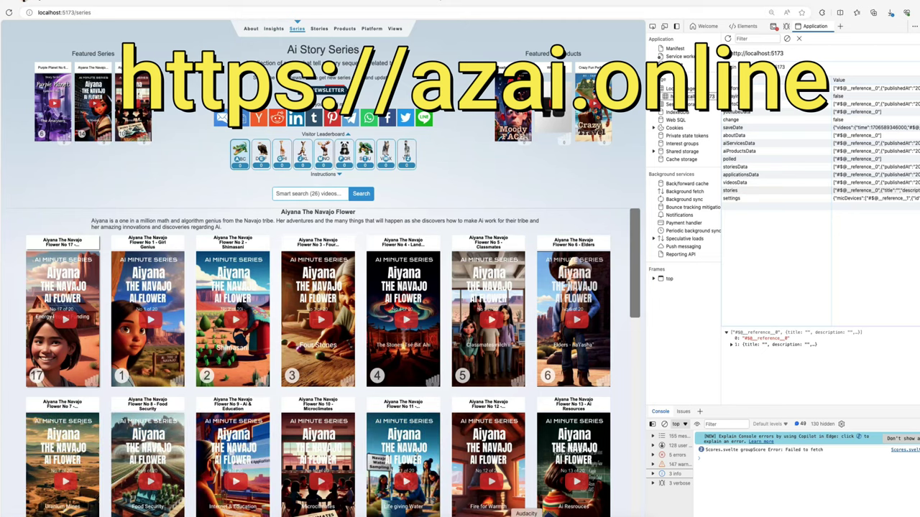
left_click(526, 514)
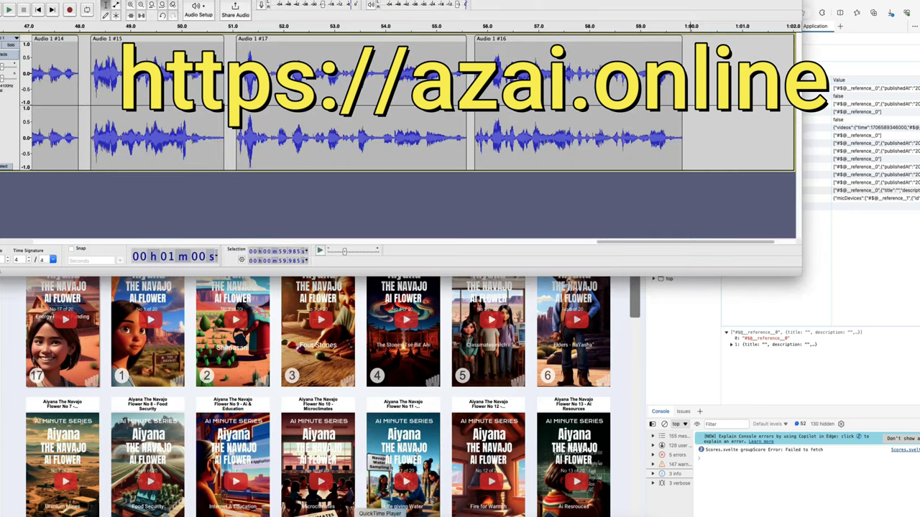
left_click(333, 515)
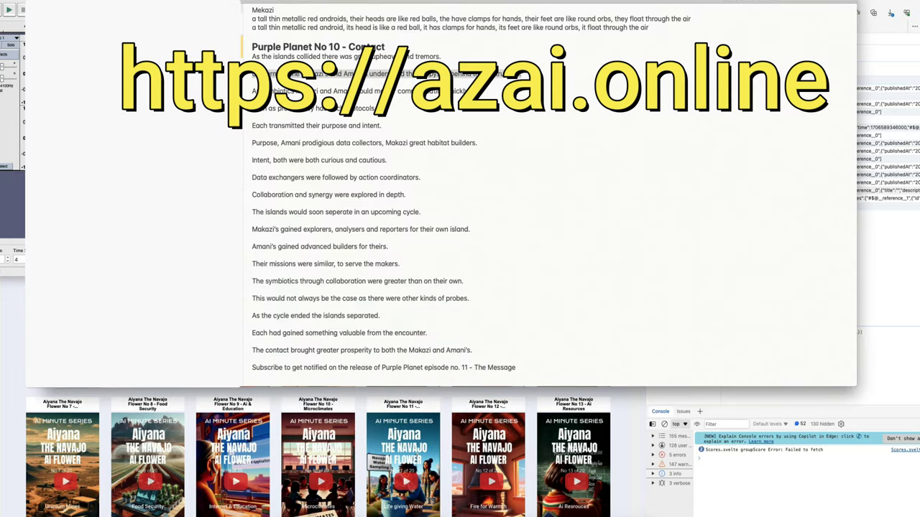
left_click(14, 294)
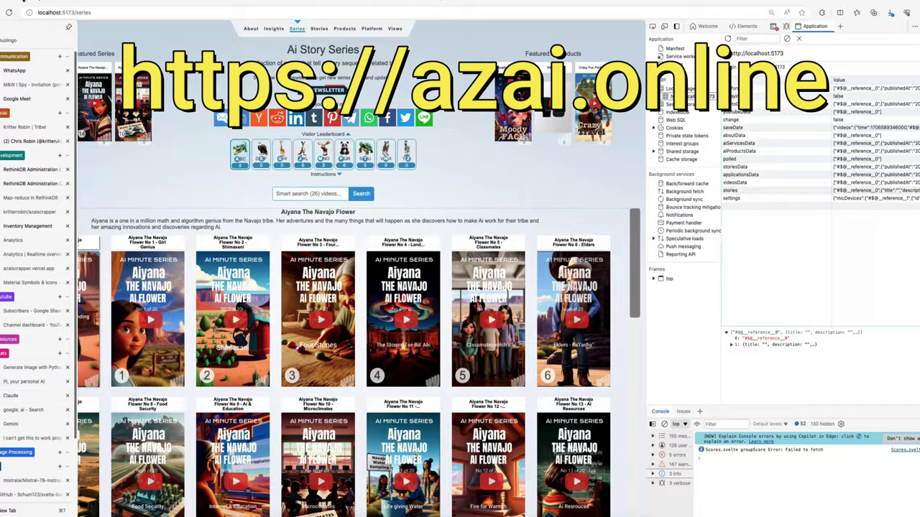
left_click(29, 347)
scroll(473, 287, "up", 3)
scroll(473, 287, "up", 3)
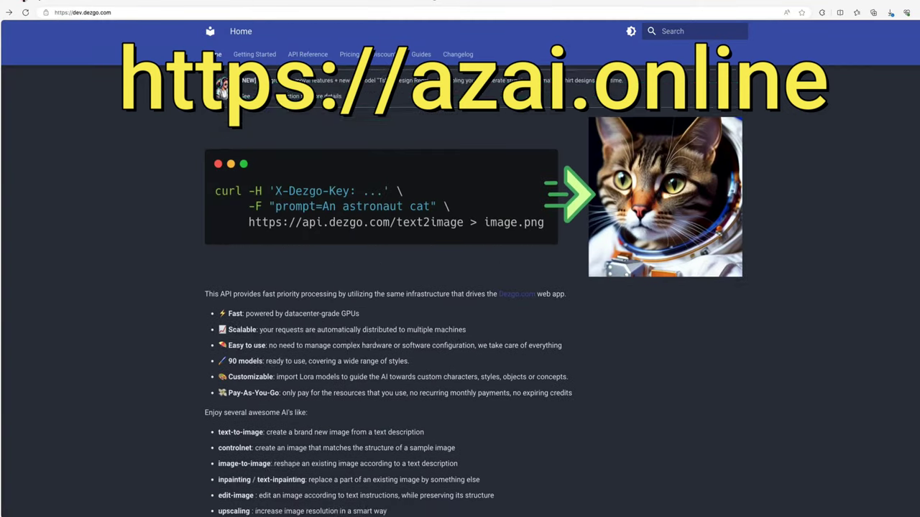
scroll(473, 288, "up", 2)
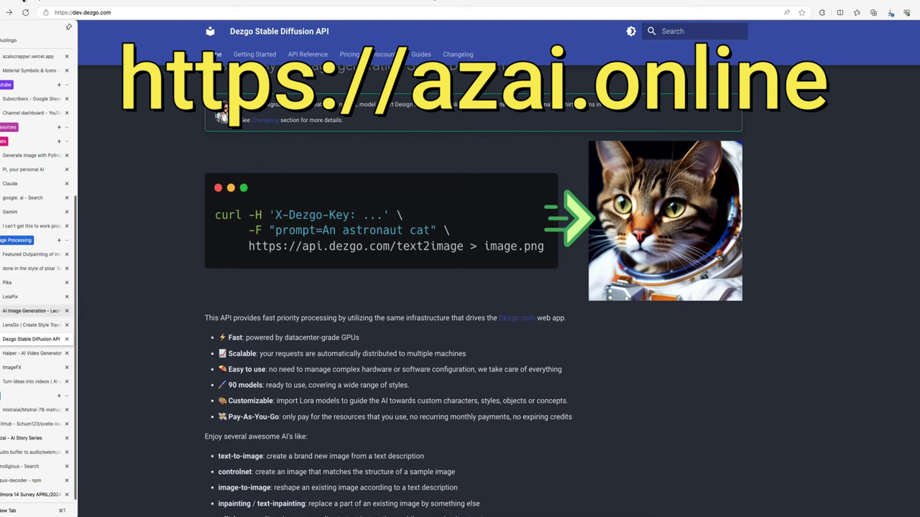
- Return to the Series page, then change the address from /series to /stories to load the creator
left_click(33, 438)
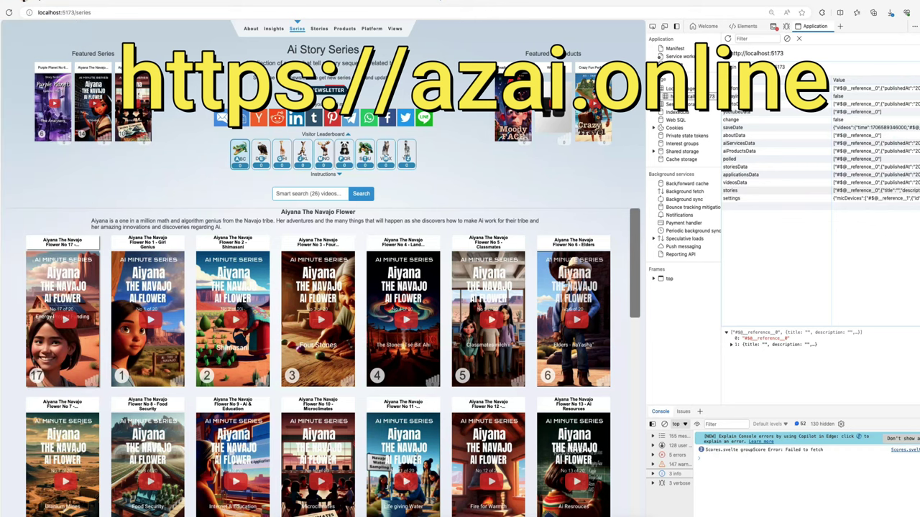
key("ctrl+l")
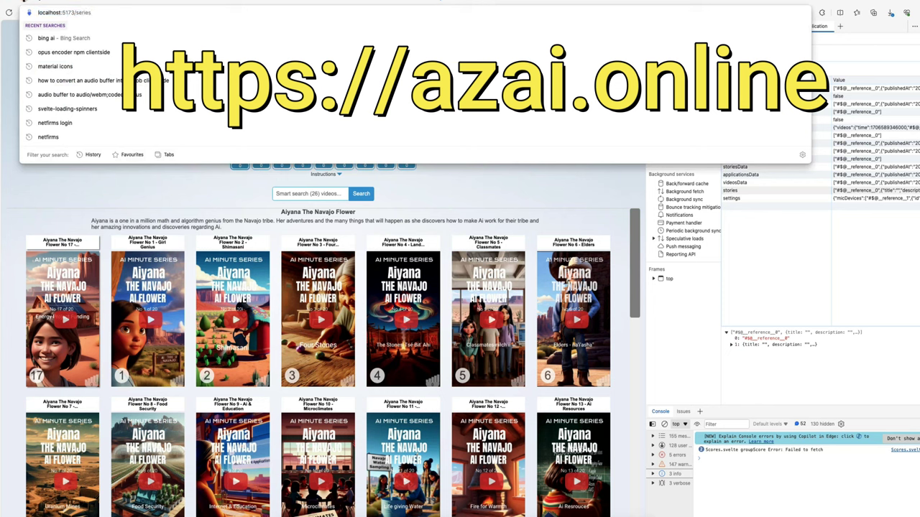
key("BackSpace")
key("BackSpace")
key("BackSpace")
type("stories")
key("Return")
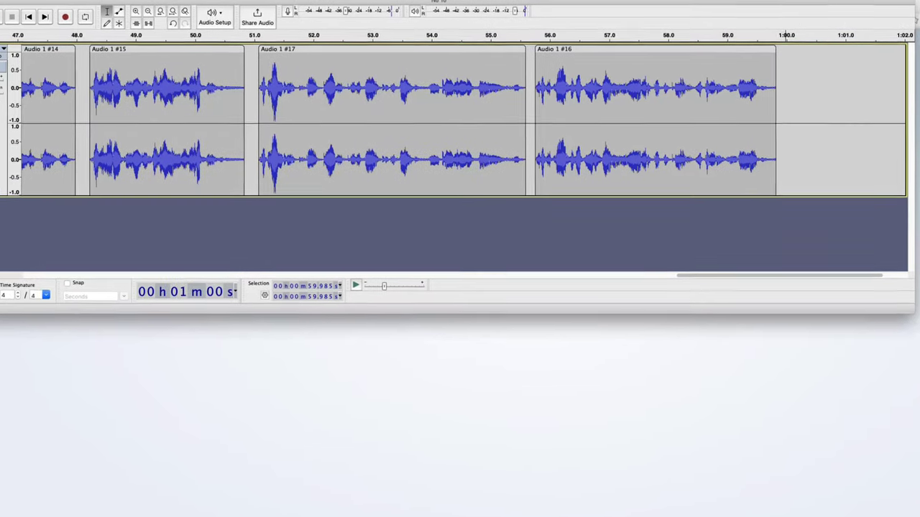
scroll(460, 122, "left", 10)
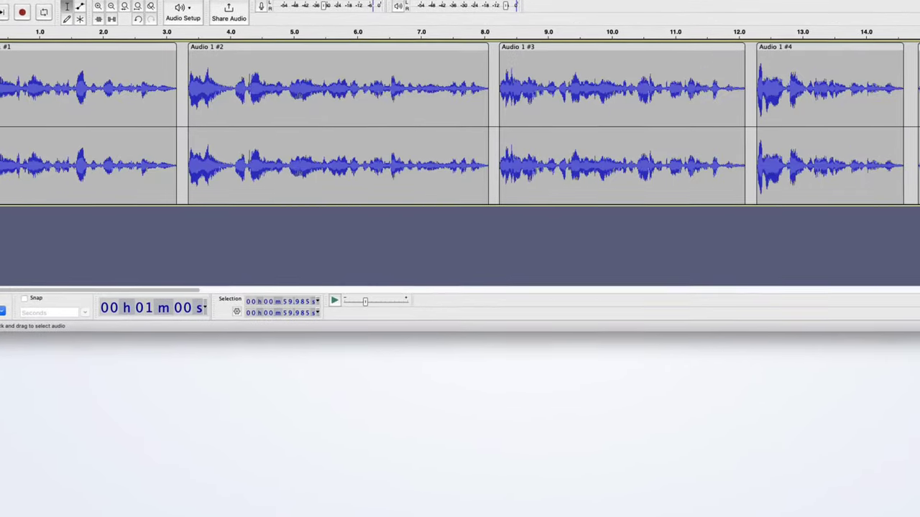
scroll(460, 122, "right", 15)
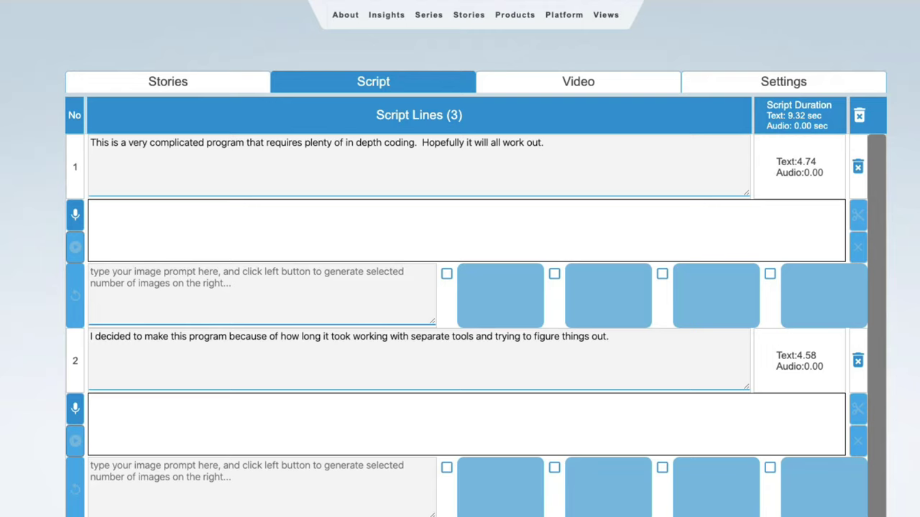
- View the Video tab, then the Settings microphone list with Yeti Stereo Microphone as input
left_click(577, 82)
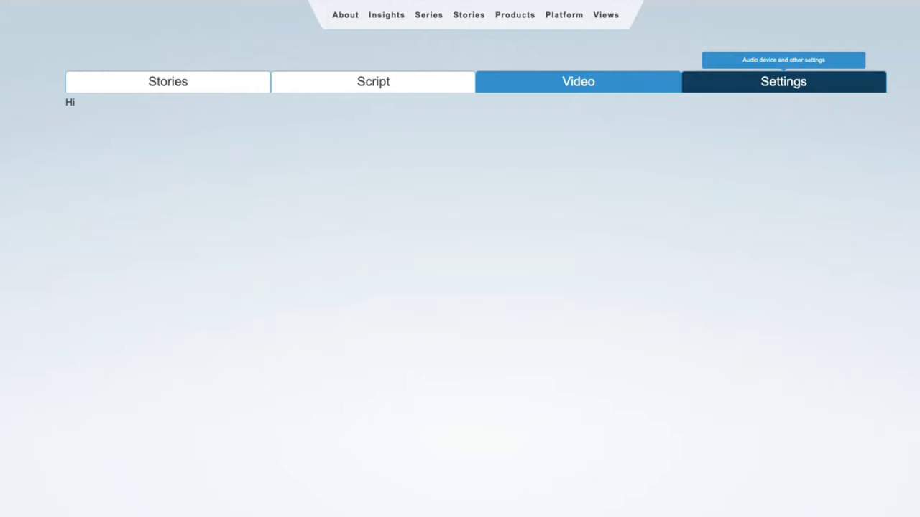
left_click(783, 81)
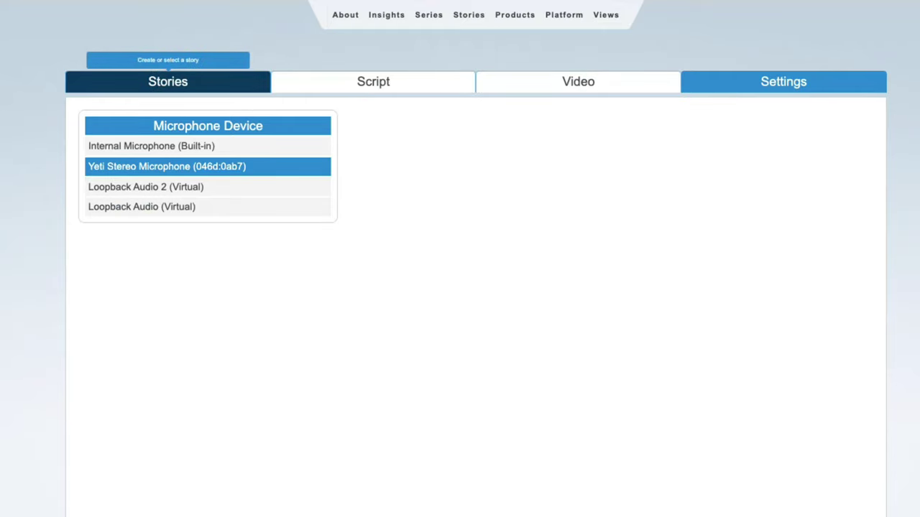
- Switch back to the Stories tab's empty Title, Description and Music Title form
left_click(168, 82)
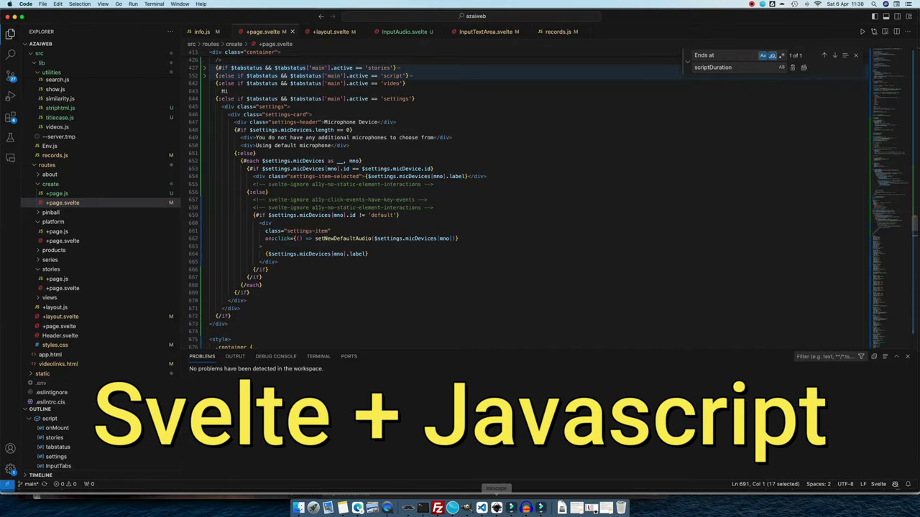
- Scroll +page.svelte from the imports down to the getMediaDevices microphone-listing function
scroll(503, 201, "up", 5)
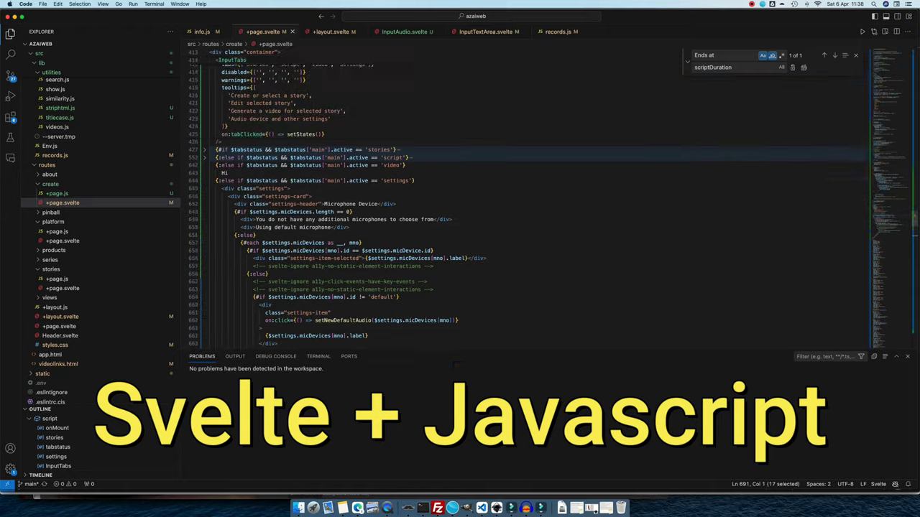
scroll(503, 201, "up", 10)
scroll(503, 201, "up", 10)
scroll(503, 202, "up", 10)
scroll(503, 201, "up", 10)
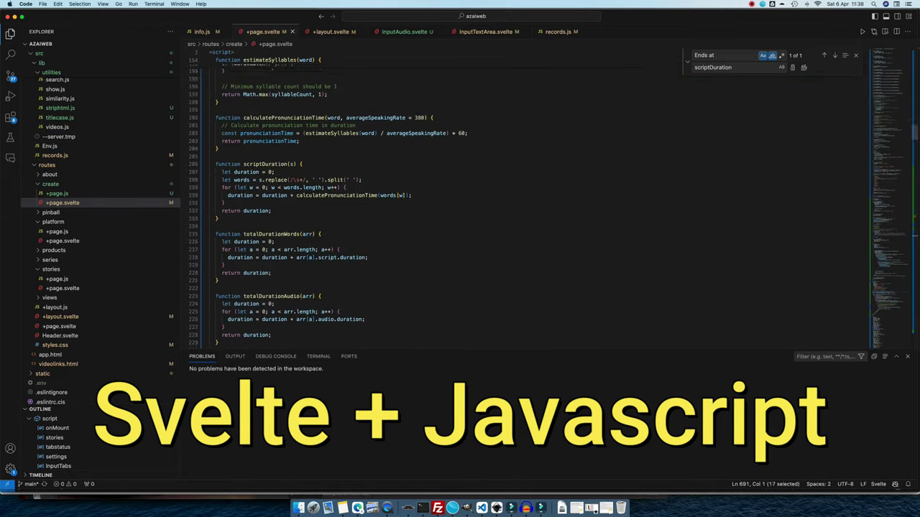
scroll(503, 202, "up", 10)
scroll(503, 201, "up", 10)
scroll(503, 201, "up", 2)
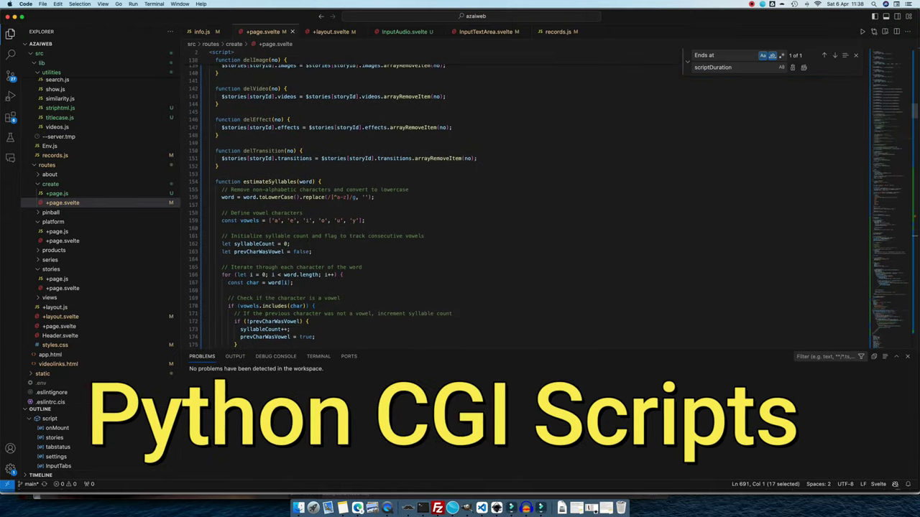
scroll(502, 201, "up", 10)
scroll(503, 202, "up", 10)
scroll(503, 202, "up", 10)
scroll(503, 202, "up", 5)
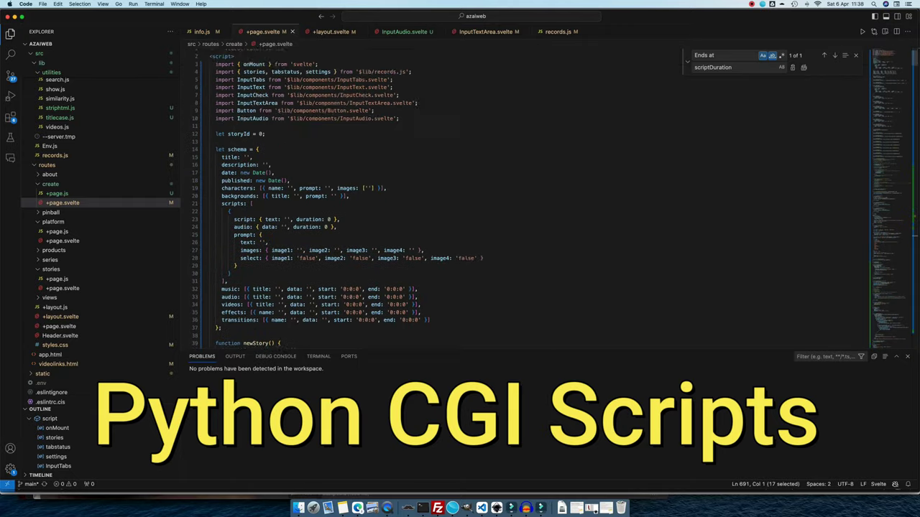
scroll(503, 201, "up", 2)
scroll(503, 201, "up", 2)
scroll(503, 201, "down", 8)
scroll(503, 201, "down", 9)
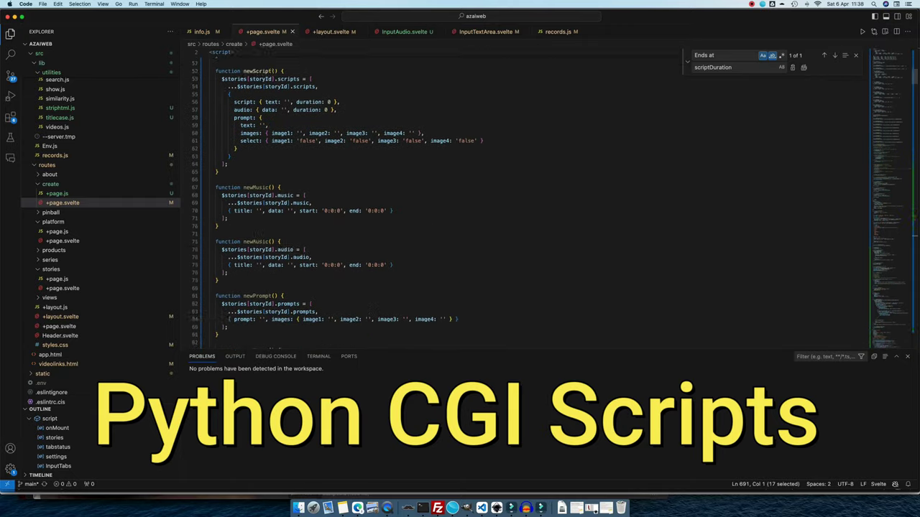
scroll(503, 201, "down", 8)
scroll(503, 202, "down", 6)
scroll(503, 202, "down", 3)
scroll(503, 202, "down", 12)
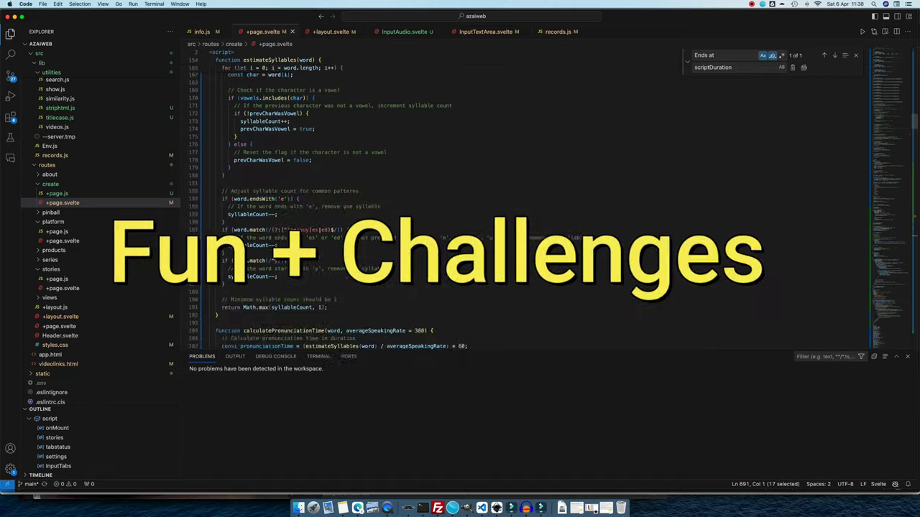
scroll(503, 201, "down", 10)
scroll(503, 201, "down", 9)
scroll(503, 201, "down", 7)
scroll(503, 201, "down", 7)
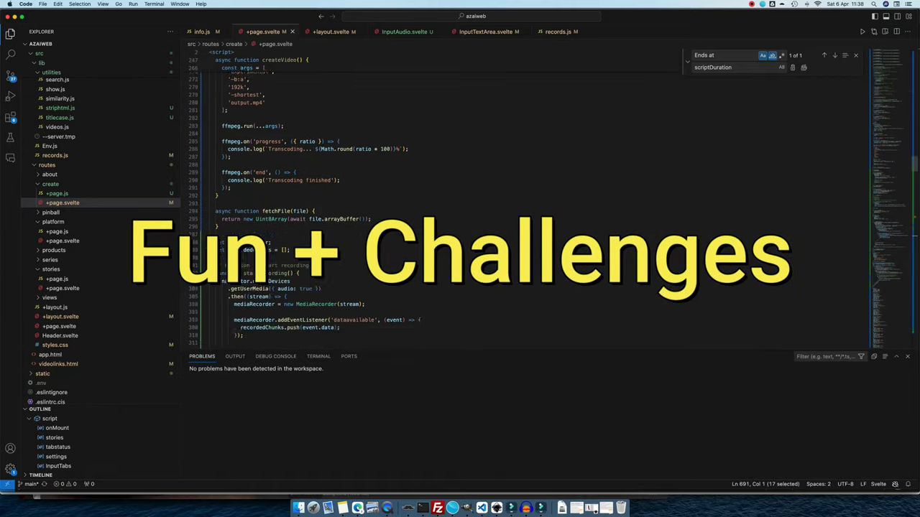
scroll(503, 201, "down", 7)
scroll(503, 202, "down", 6)
scroll(503, 201, "down", 5)
scroll(503, 202, "down", 5)
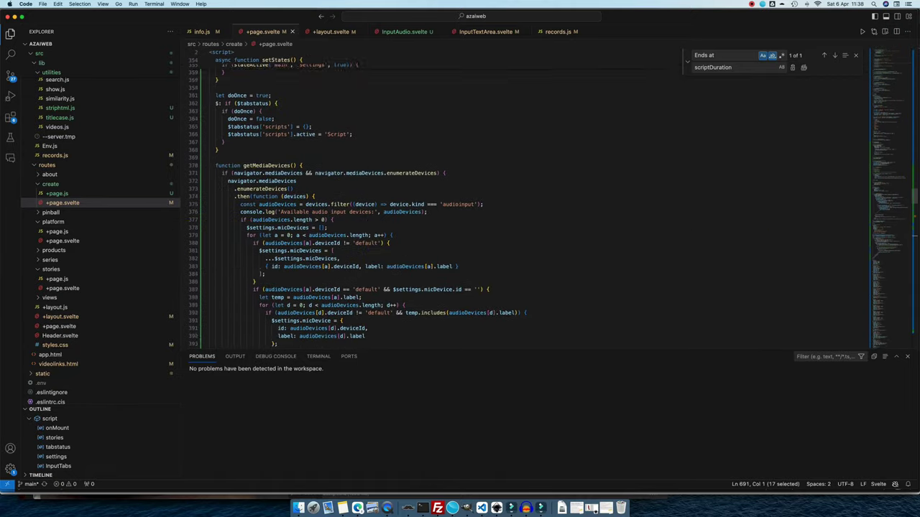
scroll(503, 201, "down", 5)
scroll(503, 202, "down", 4)
scroll(502, 202, "up", 2)
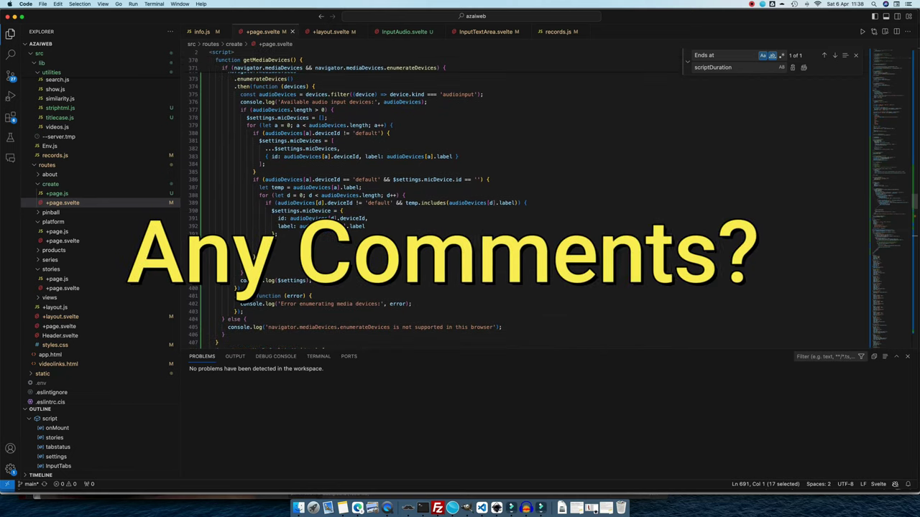
scroll(503, 201, "up", 3)
scroll(503, 201, "down", 4)
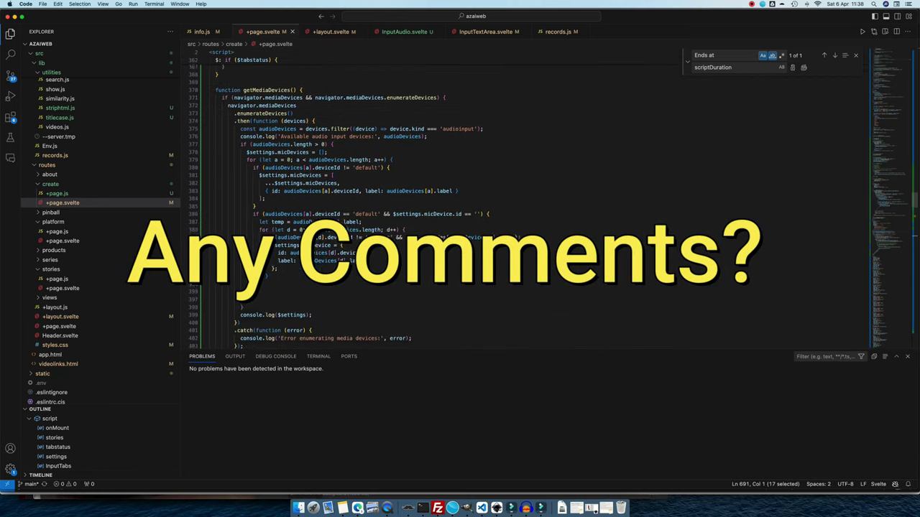